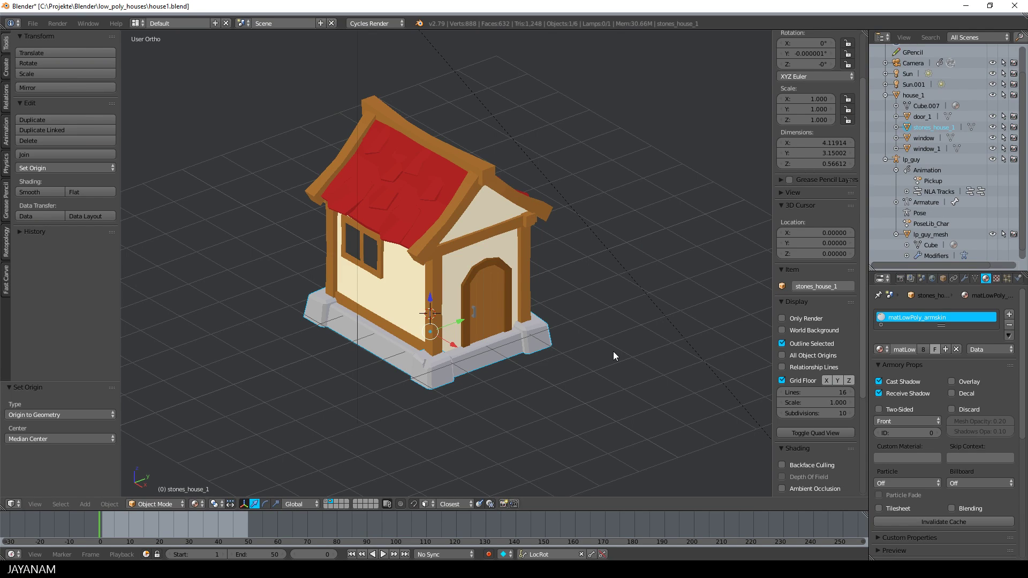
- Preview the house with Rendered viewport shading and switch the viewport to Material shading
mouse_move(613, 352)
middle_mouse_down()
mouse_move(760, 341)
mouse_move(748, 375)
mouse_move(613, 349)
middle_mouse_up()
left_click(194, 504)
left_click(246, 429)
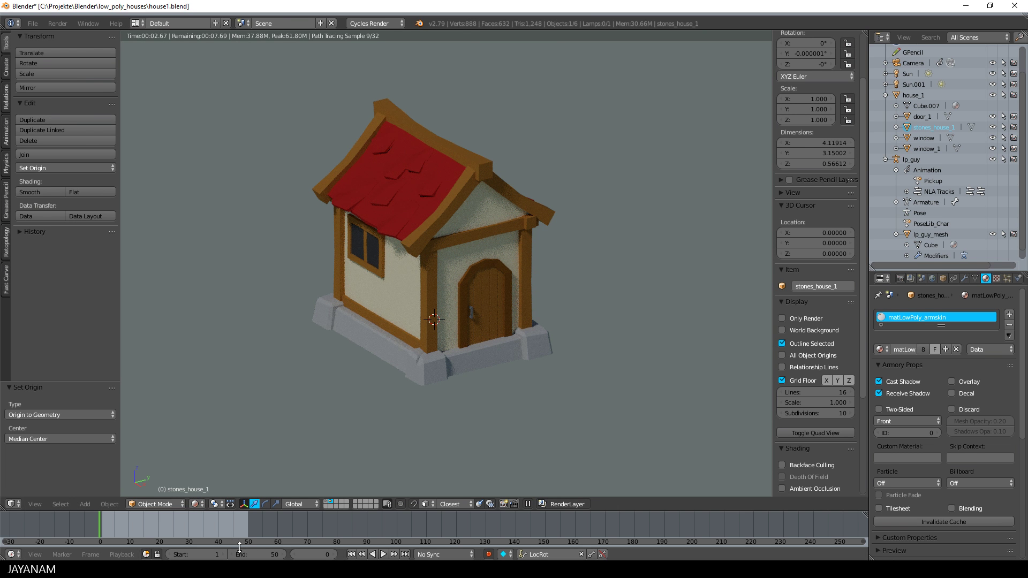
left_click(195, 504)
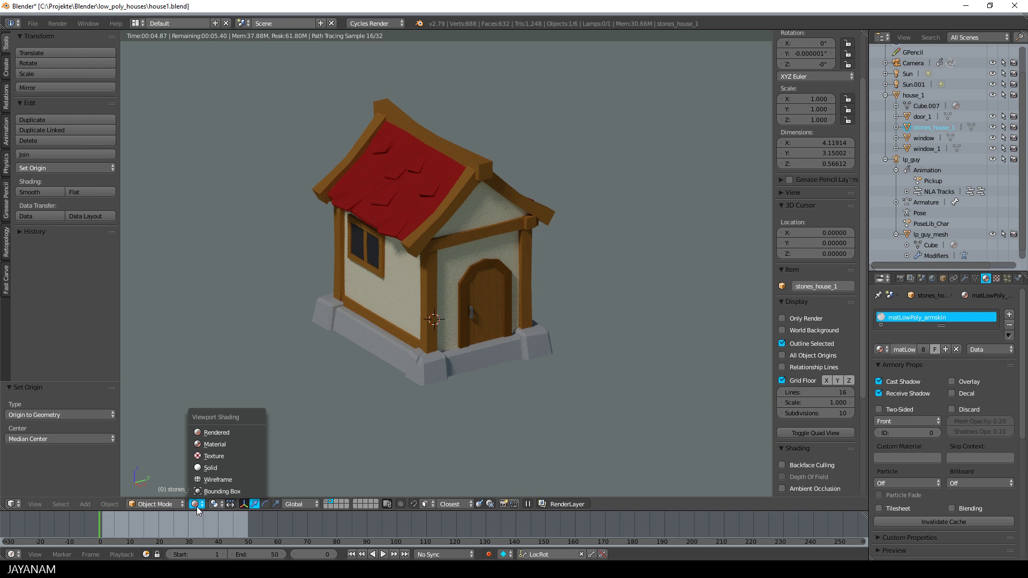
left_click(224, 448)
- Hide the door, the side window and the foundation stones one after another to reveal the bare house body
scroll(479, 403, "up", 3)
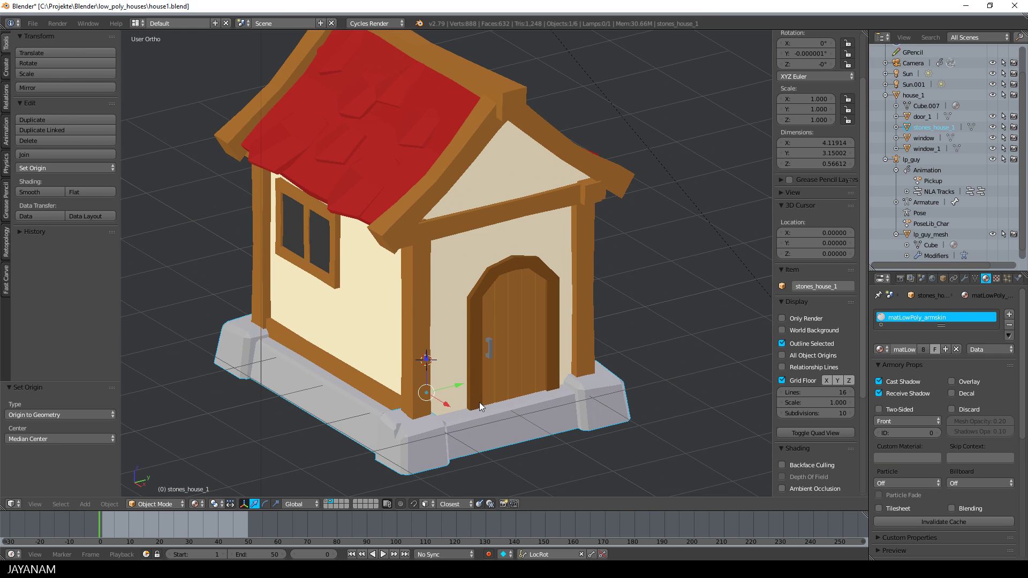
right_click(480, 303)
key("h")
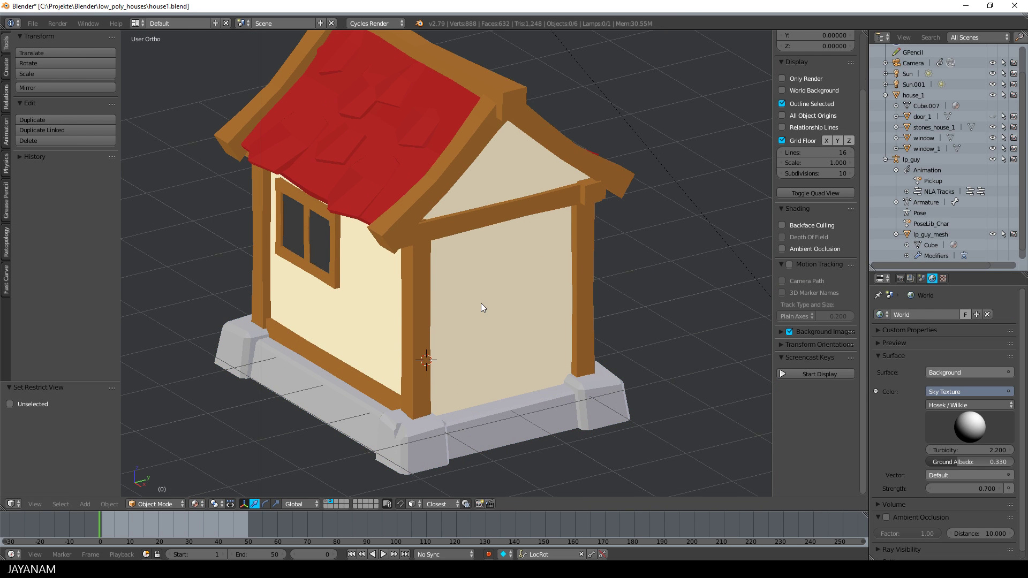
middle_click_drag(295, 394, 413, 377)
right_click(550, 304)
key("h")
middle_click_drag(548, 304, 439, 345)
right_click(437, 391)
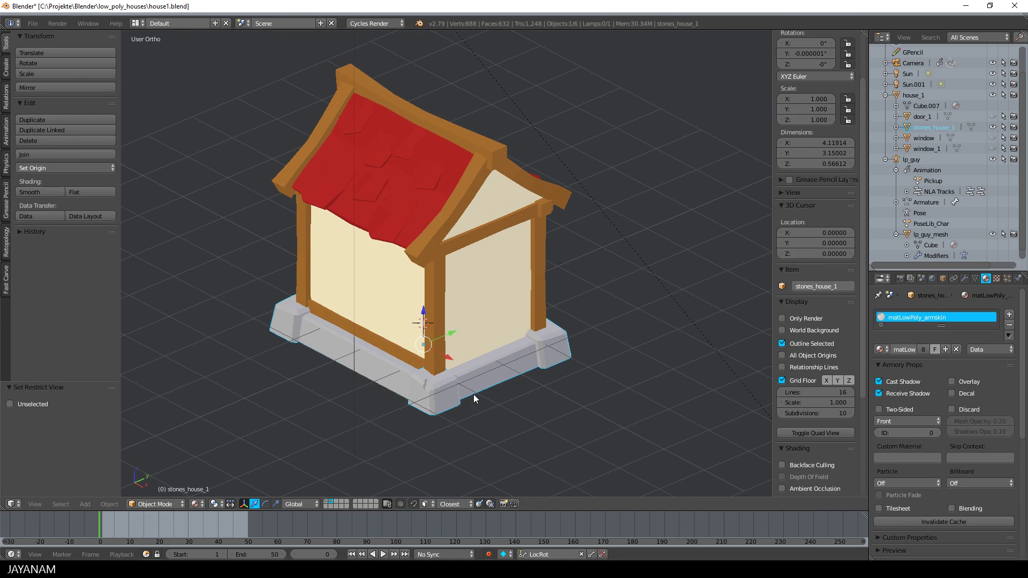
key("h")
middle_click_drag(526, 402, 512, 385)
- Unhide all house parts, add house_1 to the selection and export the selected objects as house1.fbx into the Unity project's Meshes folder
key("alt+h")
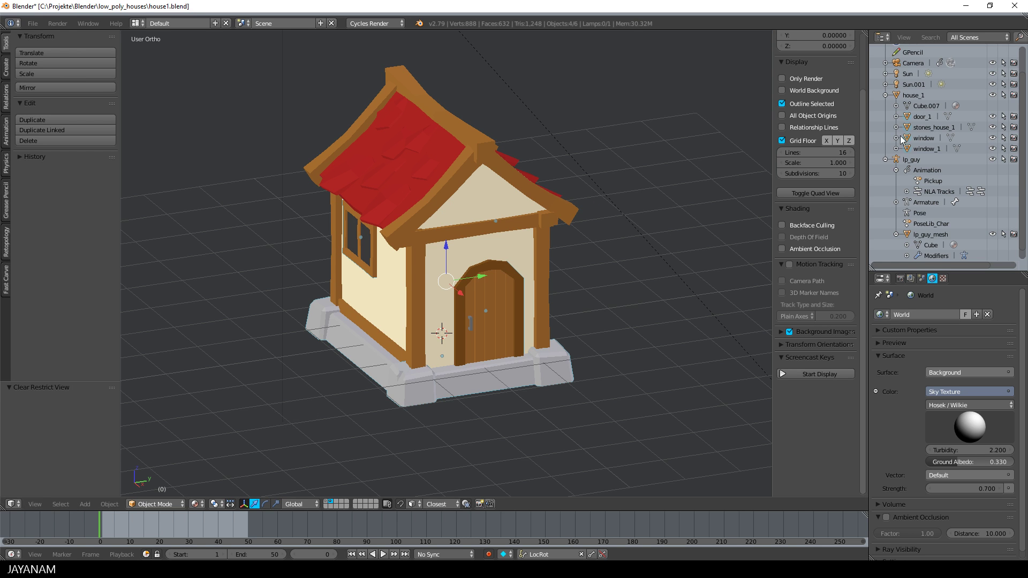
left_click(898, 97)
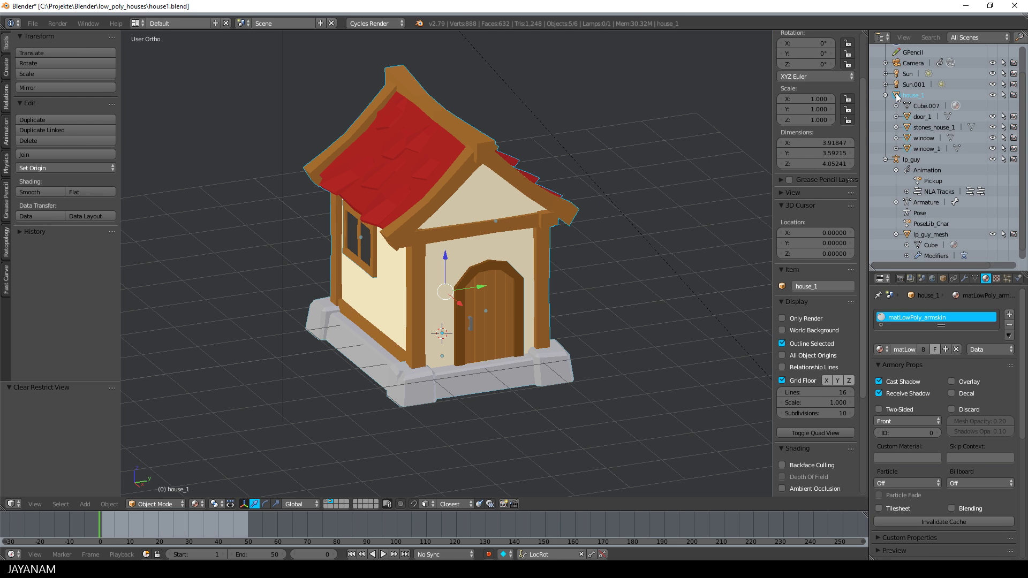
left_click(33, 24)
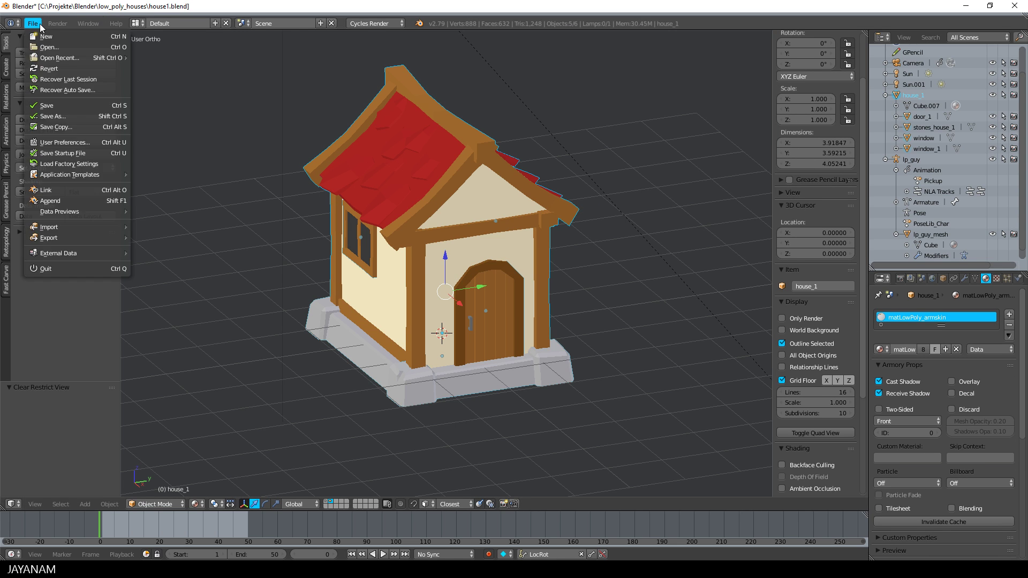
mouse_move(57, 245)
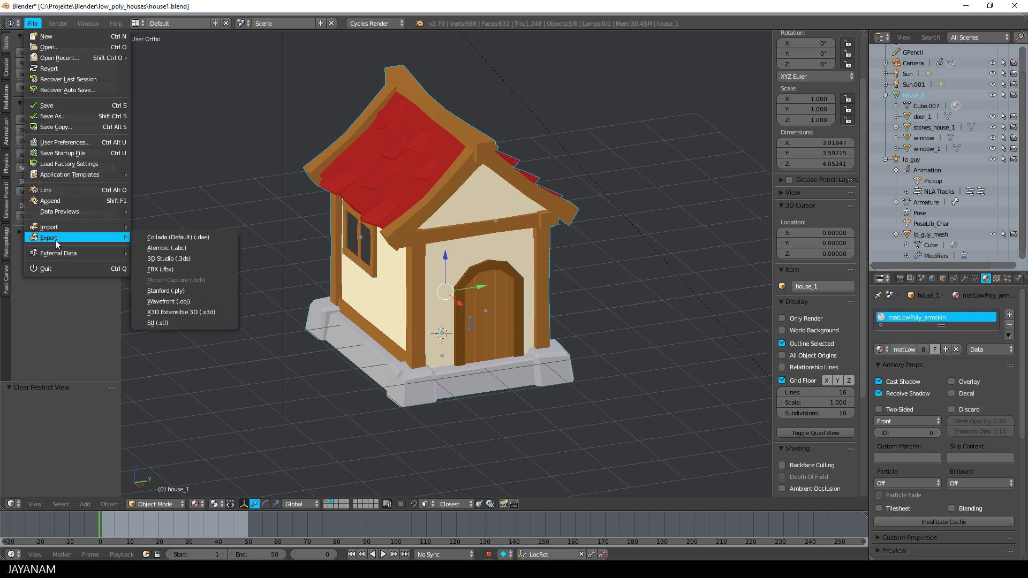
left_click(161, 268)
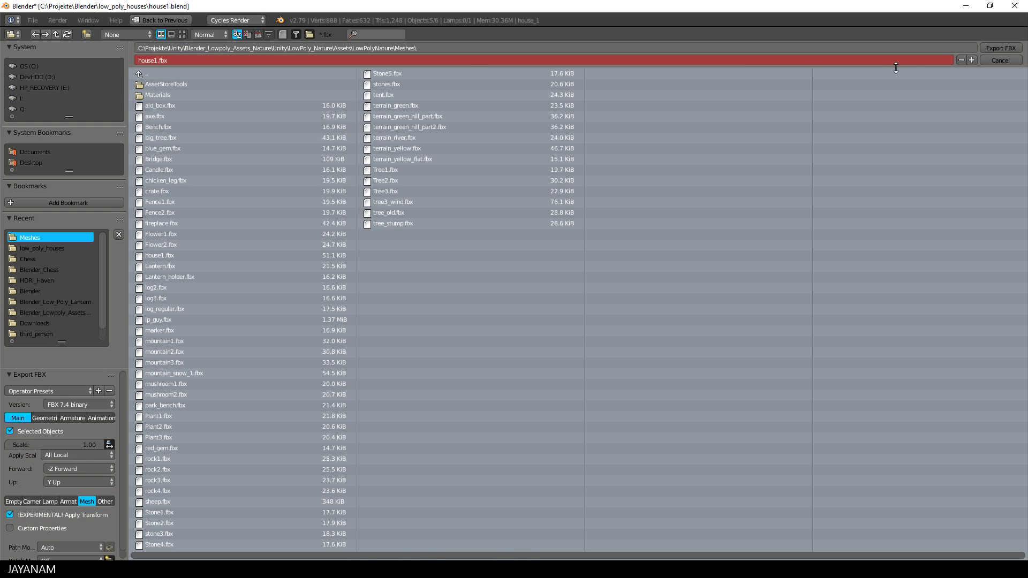
left_click(1000, 47)
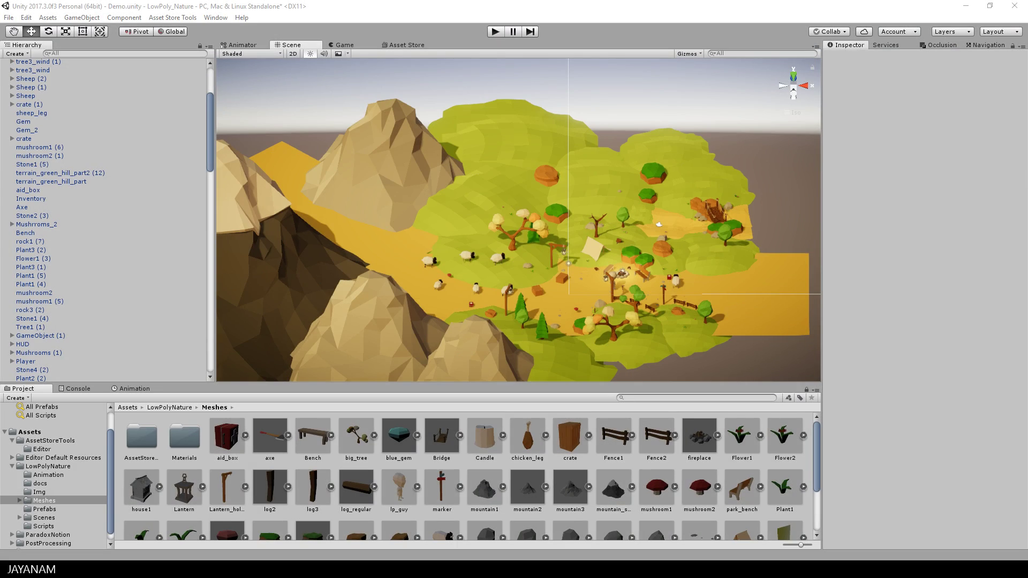
- Switch to Unity and remap the house1 model's matLowPoly_armskin material to matLowPoly, applying the import settings
left_click(142, 489)
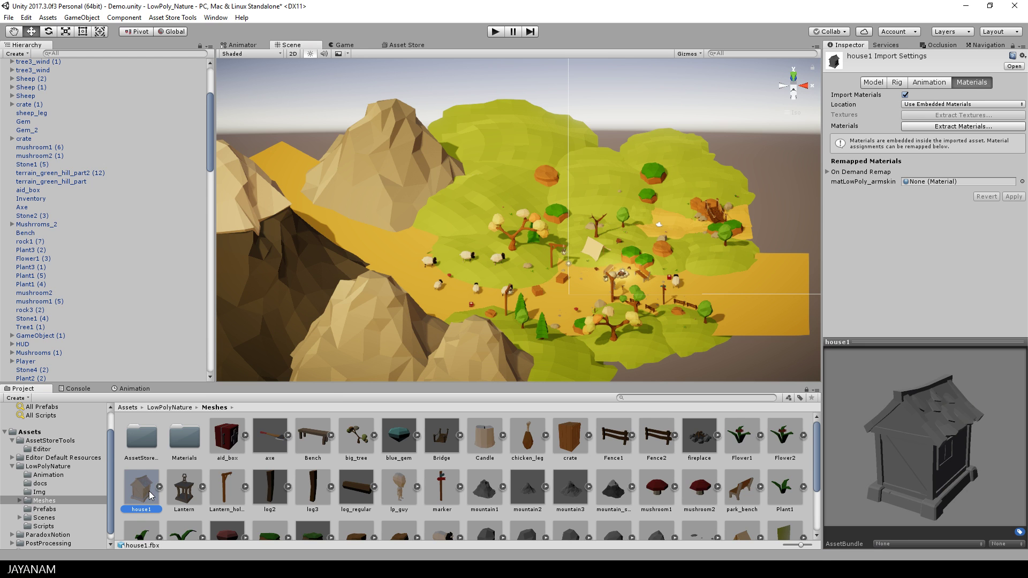
left_click(1022, 181)
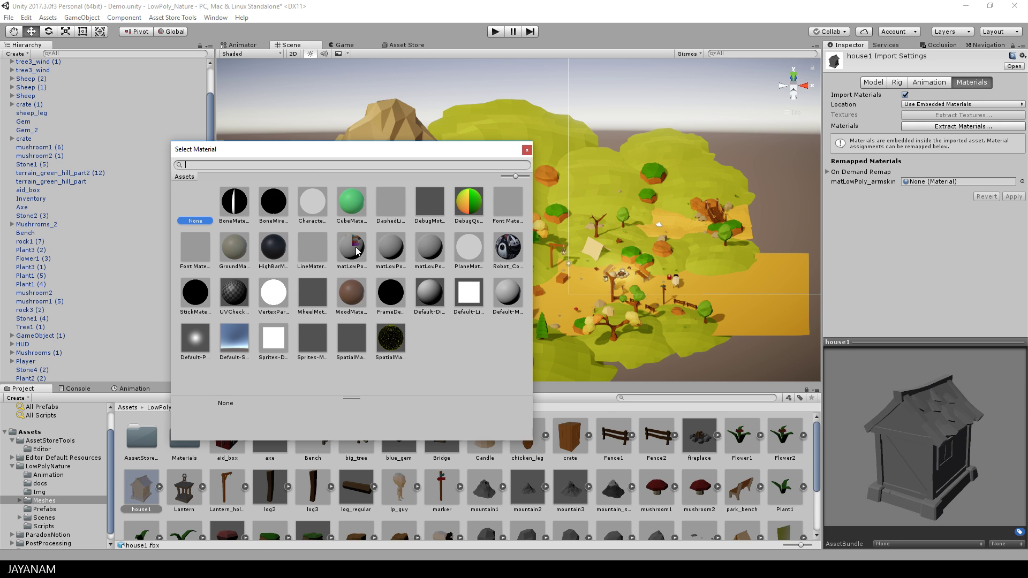
double_click(352, 247)
left_click(1014, 197)
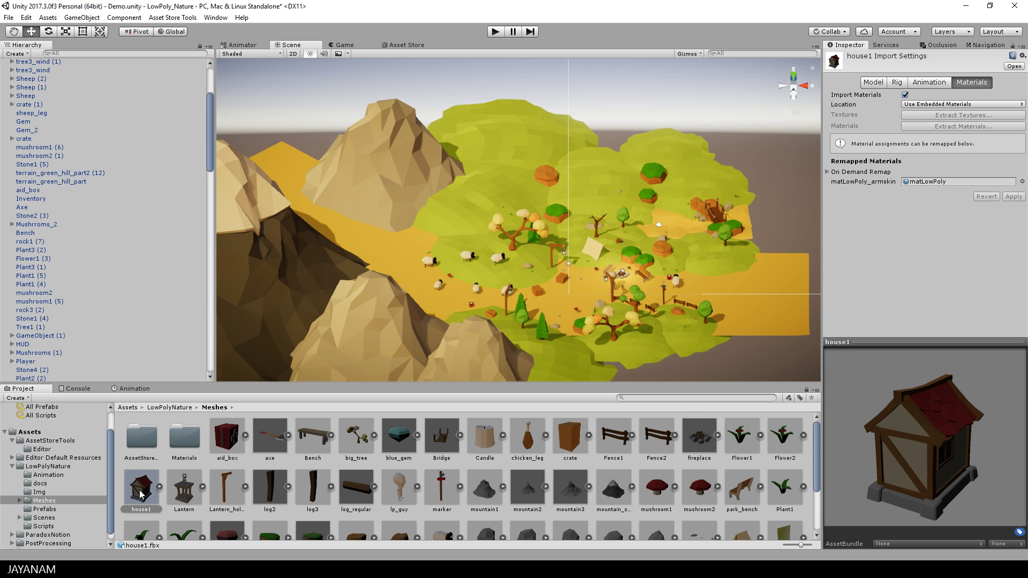
- Place the house1 model in the scene on the yellow terrain near the trees
left_click_drag(718, 321, 735, 283)
key("f")
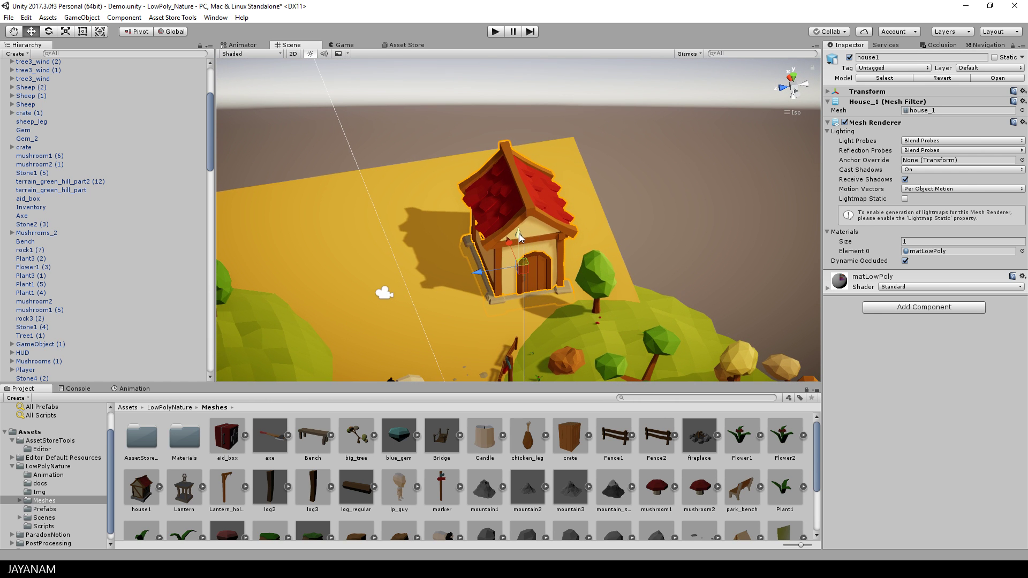
left_click_drag(519, 234, 428, 261)
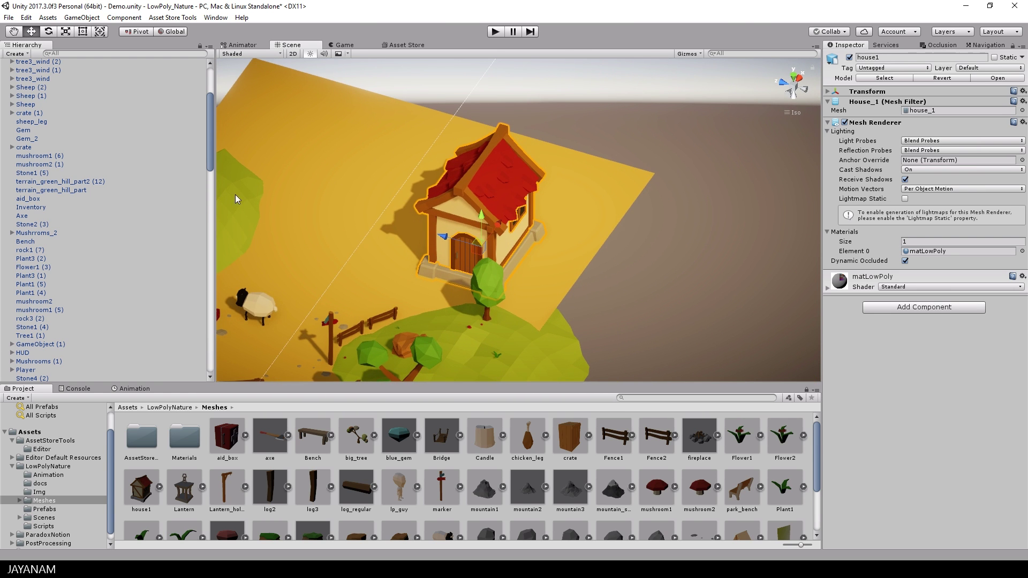
- Expand the house1 object in the scene hierarchy and add a Mesh Collider component to it
scroll(54, 160, "up", 5)
left_click(10, 80)
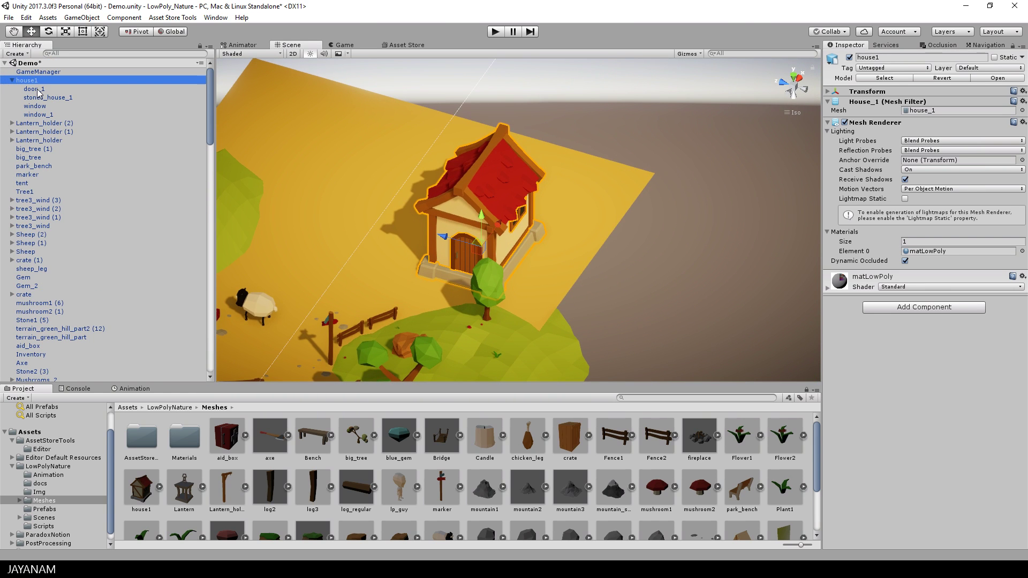
left_click(919, 307)
left_click(903, 348)
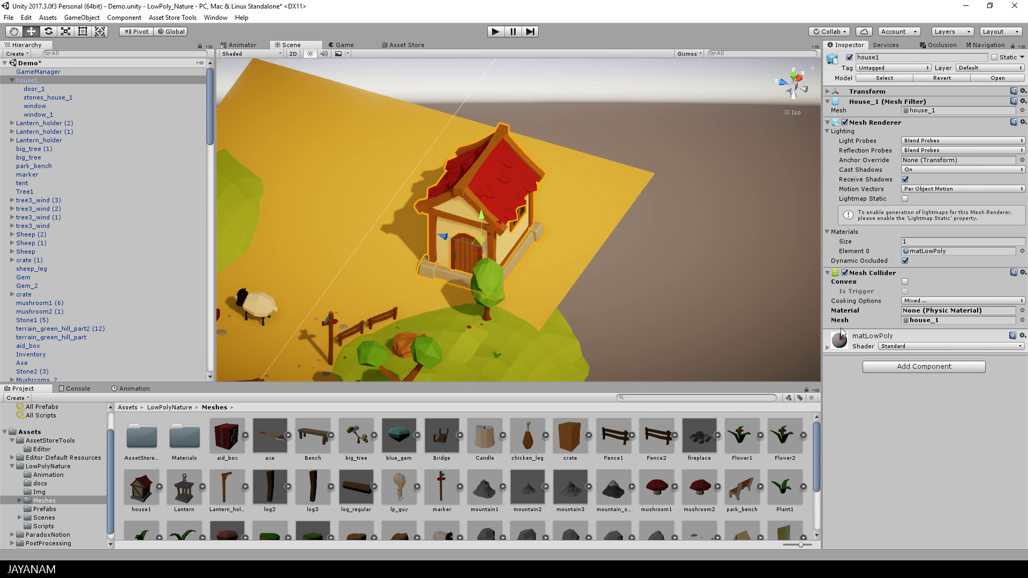
- Add a Mesh Collider component to the stones_house_1 child object
left_click(40, 98)
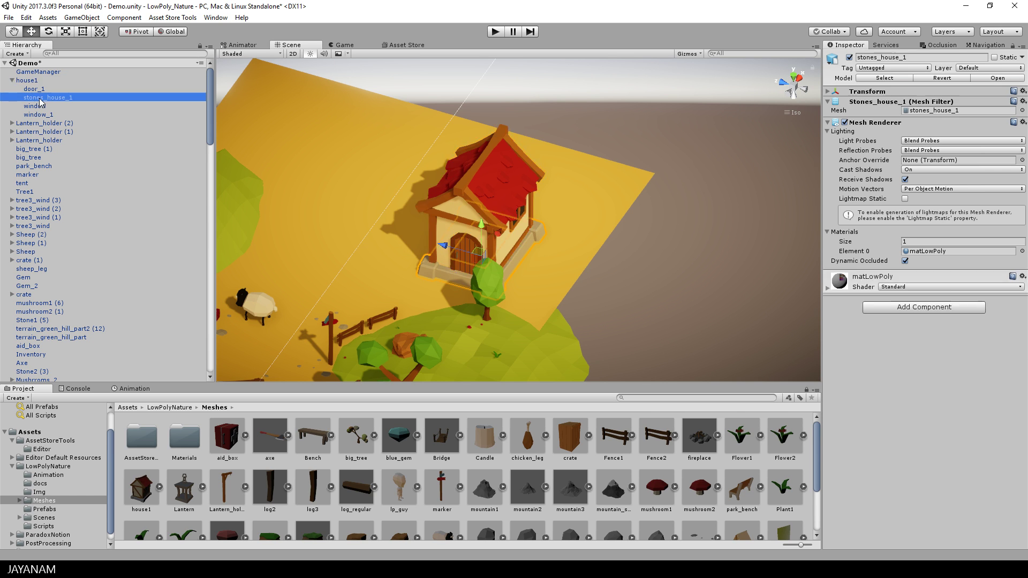
left_click(930, 306)
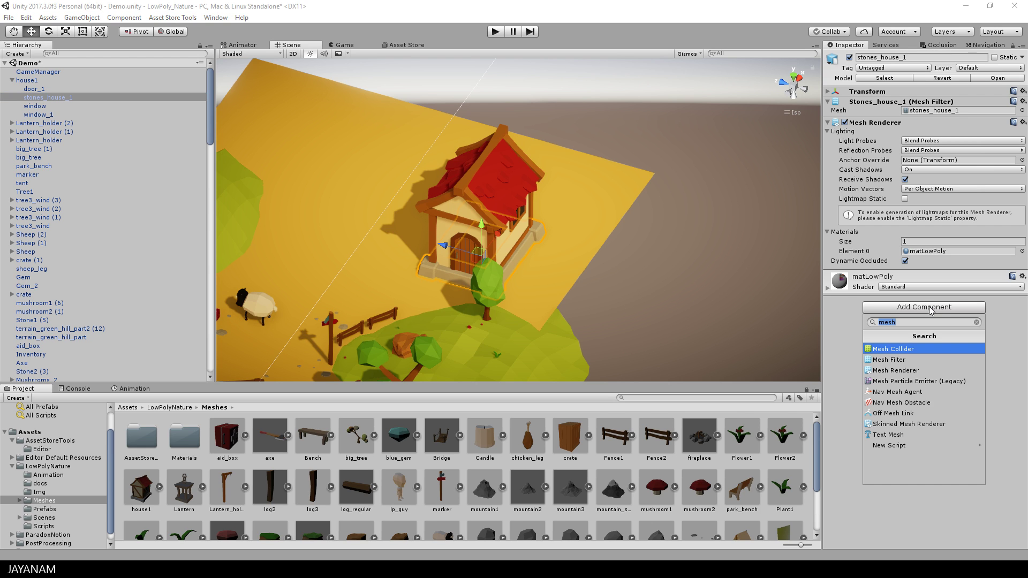
left_click(903, 349)
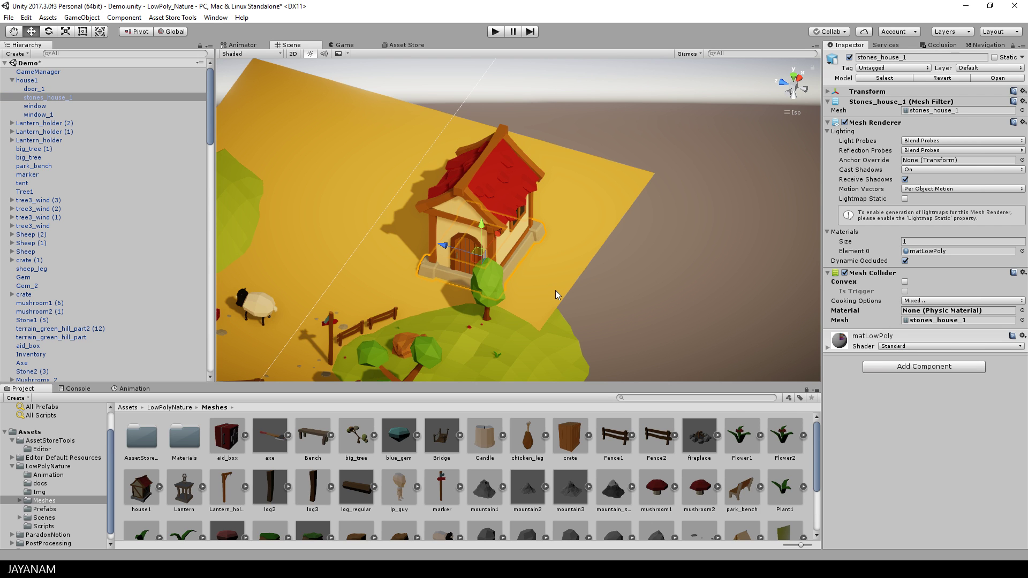
- Create a prefab from the scene's house1 object in the LowPolyNature Prefabs folder
left_click(31, 80)
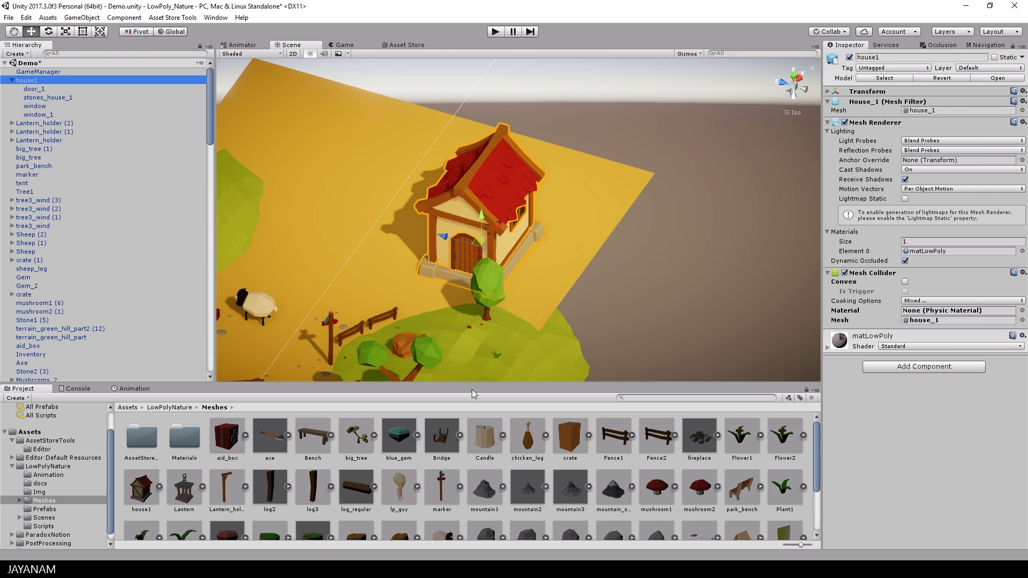
mouse_move(813, 464)
left_mouse_down()
mouse_move(818, 493)
mouse_move(817, 459)
left_mouse_up()
left_click(44, 510)
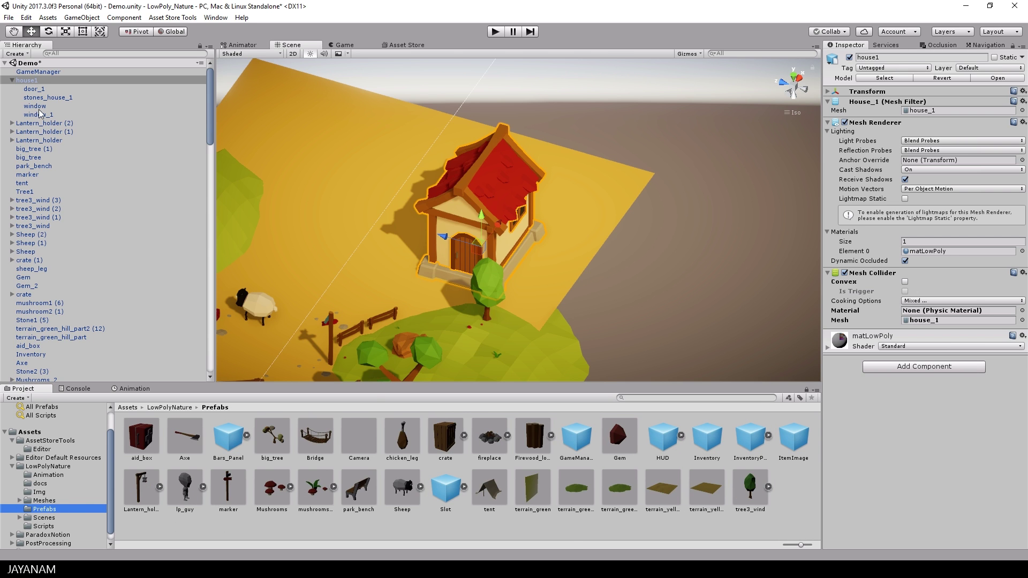
left_click_drag(28, 84, 570, 534)
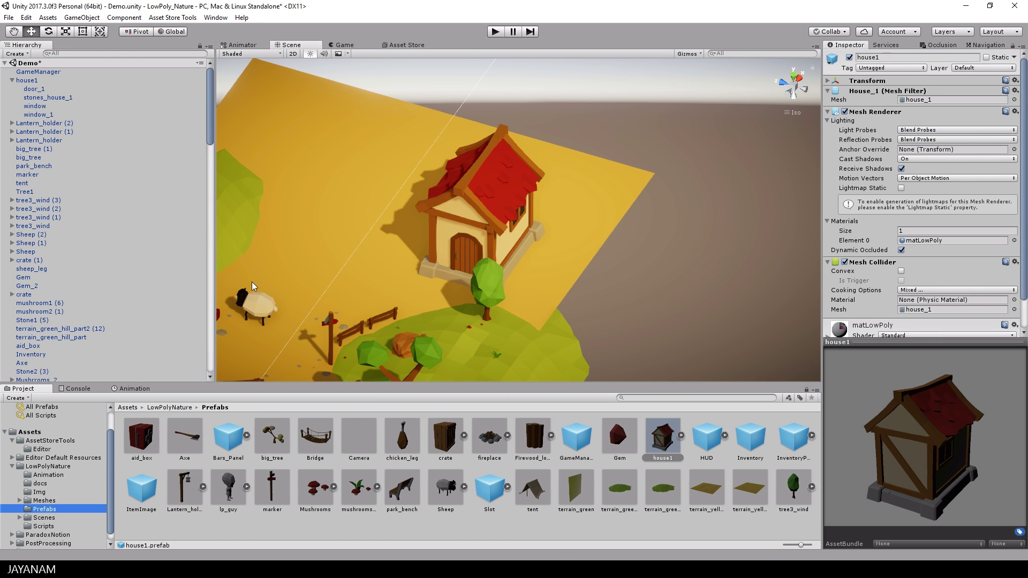
- Place a second instance of the house1 mesh on the yellow terrain behind the green hill, opposite the first house
left_click_drag(251, 282, 598, 195, "alt")
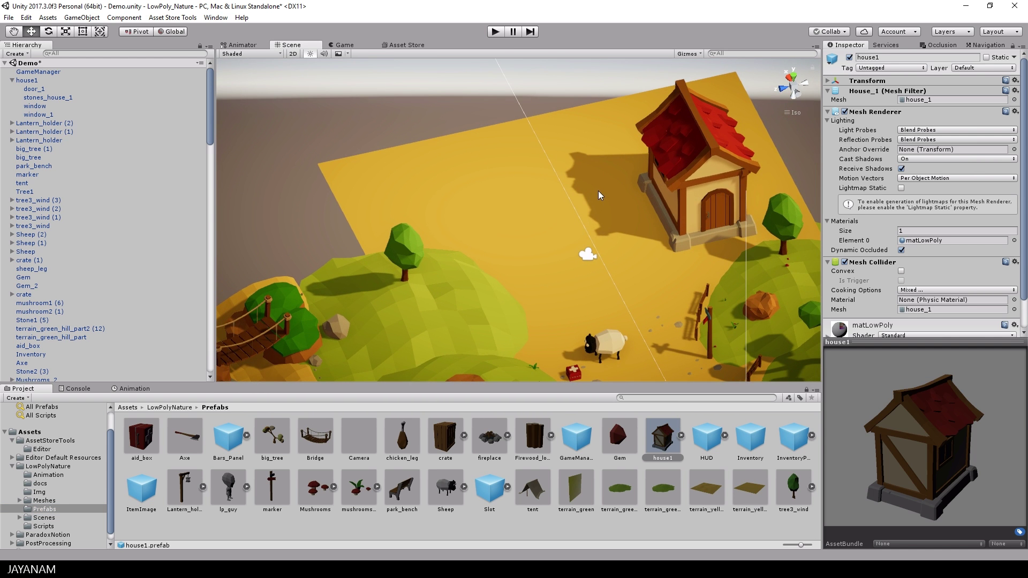
left_click(47, 501)
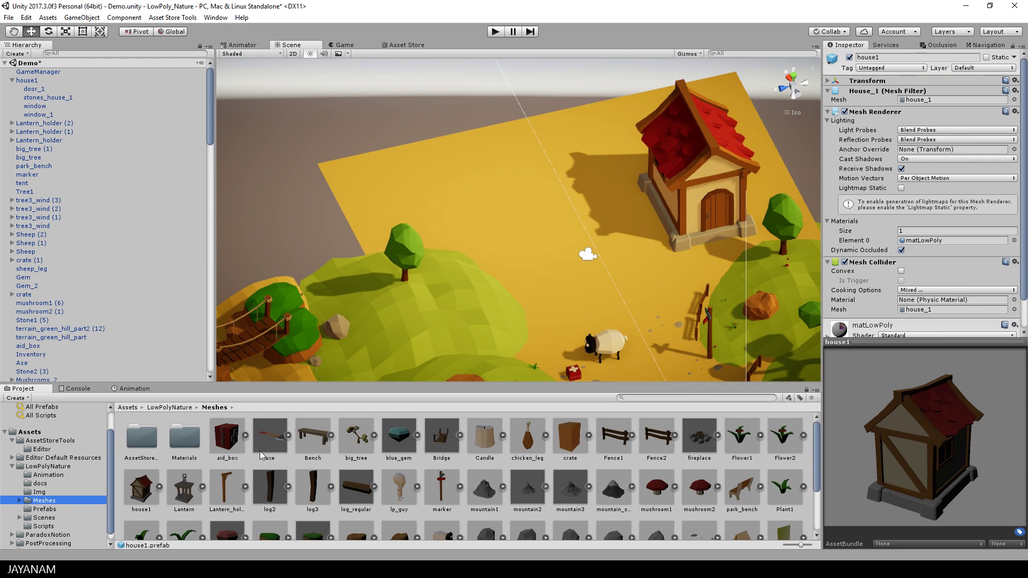
scroll(523, 494, "down", 1)
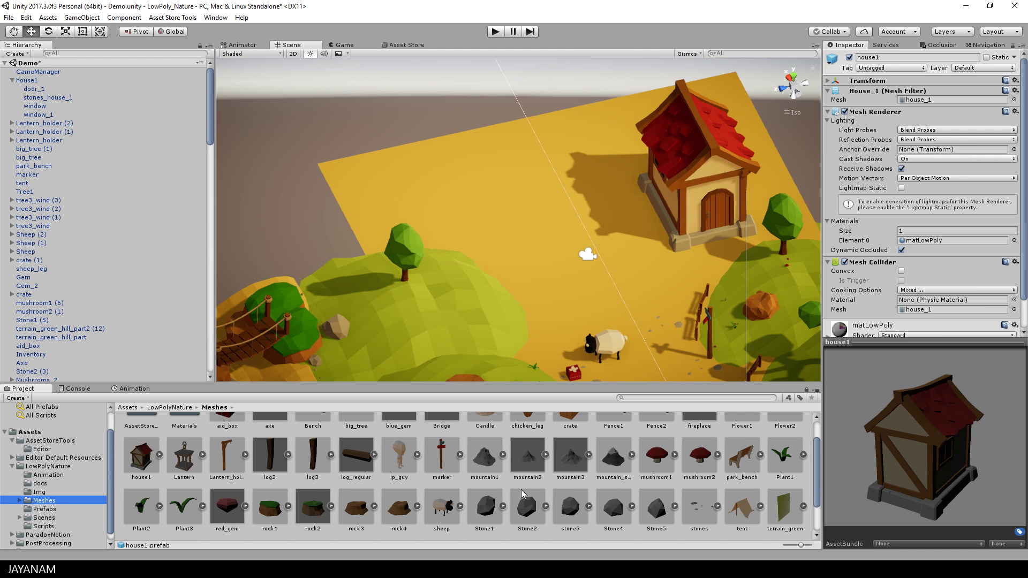
scroll(524, 494, "up", 1)
left_click_drag(142, 486, 446, 208)
- Expand the second house in the scene hierarchy and rename it as house2
left_click(12, 80)
left_click(50, 82)
left_click_drag(34, 81, 68, 82)
type("2")
key("Return")
- Delete the stones_house_1 foundation from house2
left_click(41, 97)
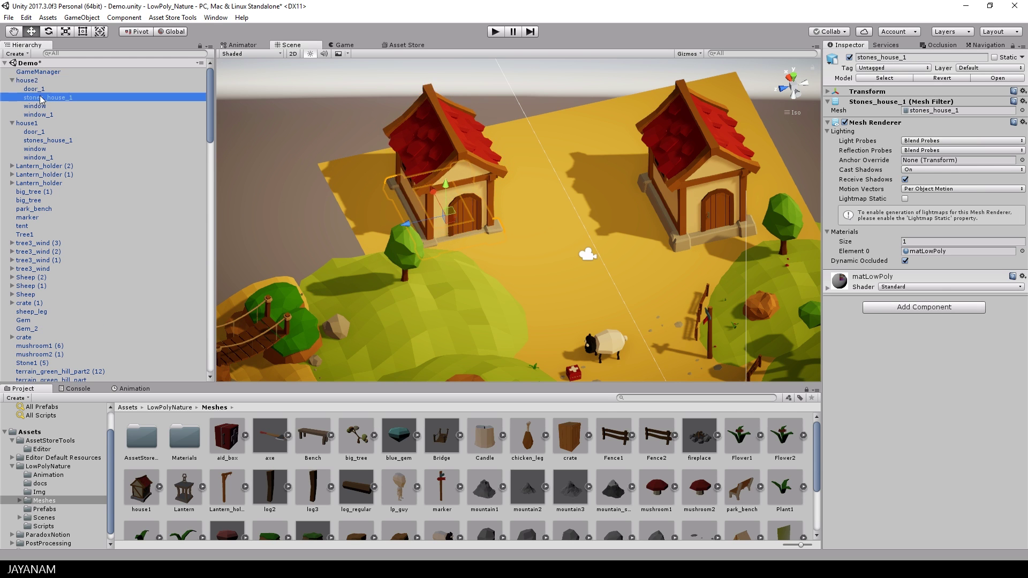
key("Delete")
left_click(544, 306)
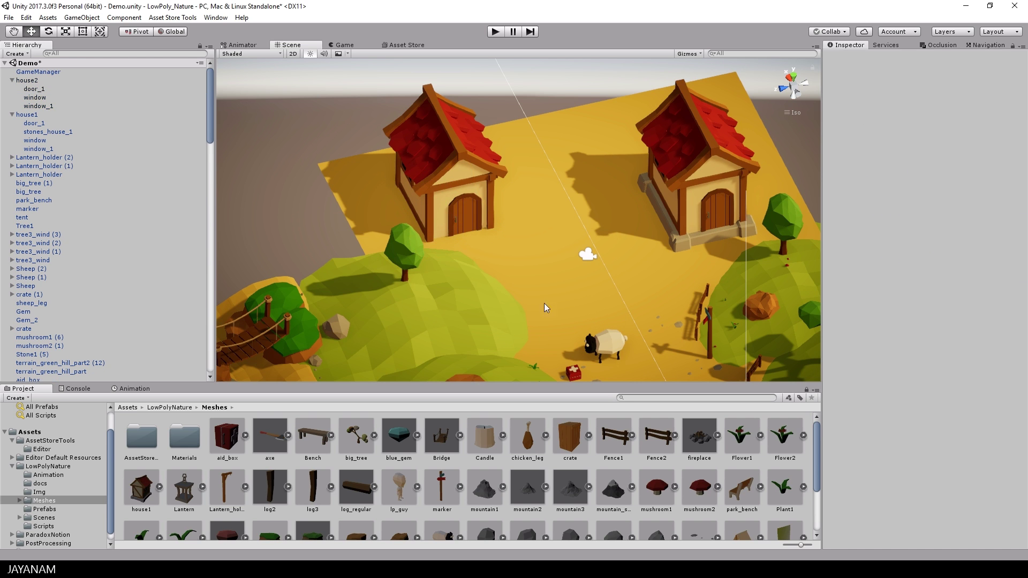
- Examine the separate window and door_1 parts of house2 from several sides in the scene
left_click(44, 510)
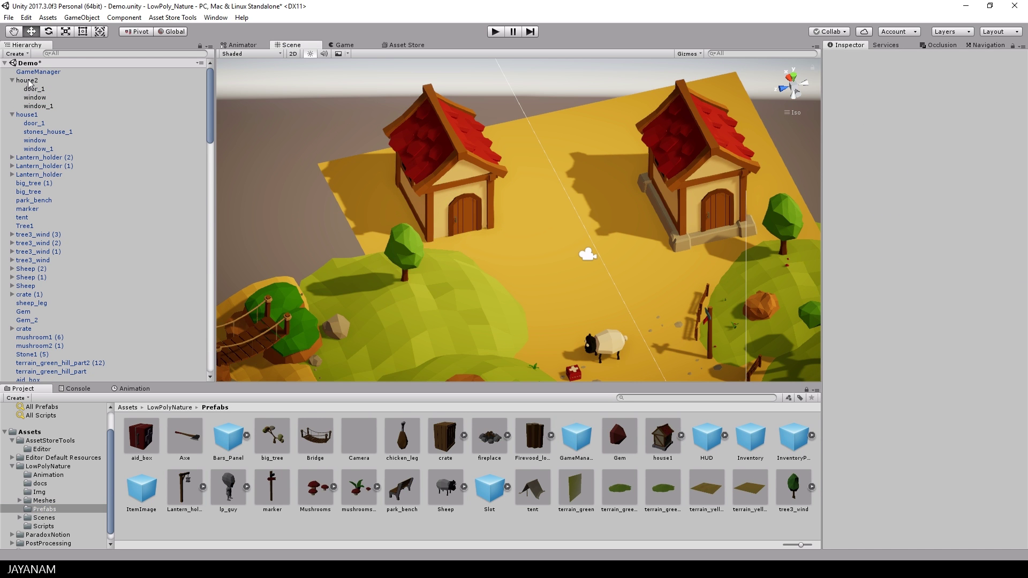
left_click(411, 170)
left_click_drag(352, 174, 584, 168, "alt")
left_click(580, 163)
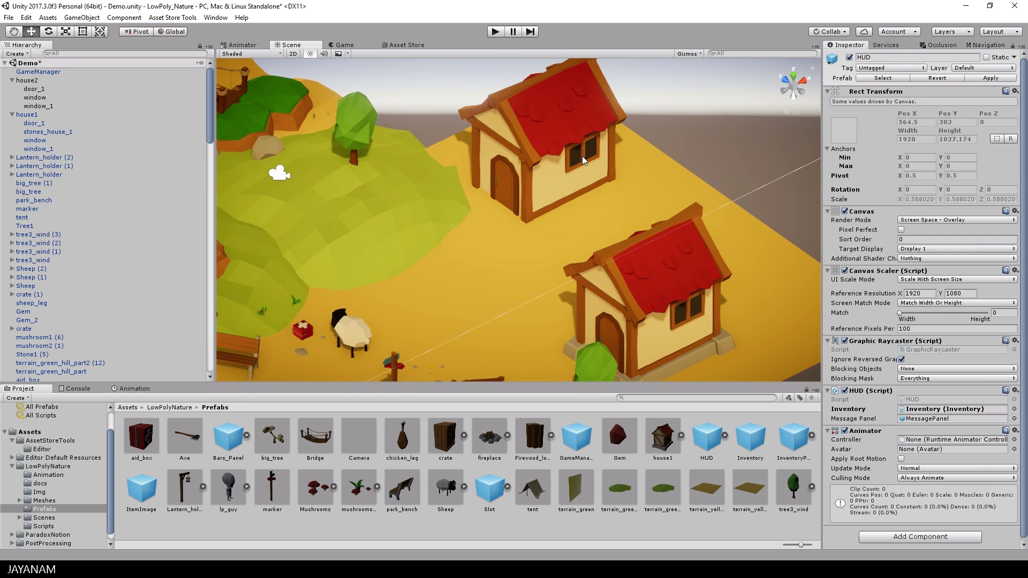
left_click(14, 99)
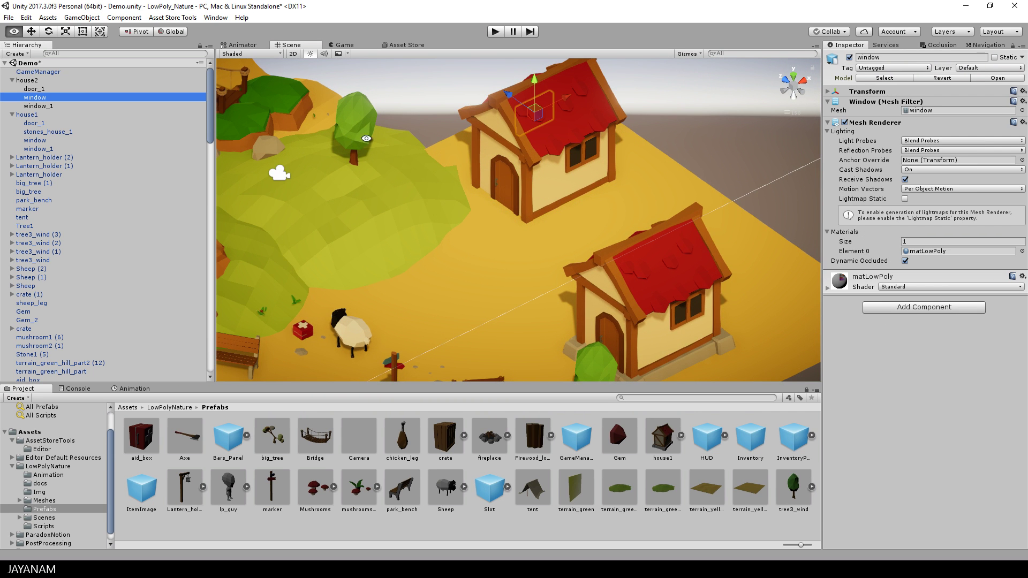
left_click_drag(359, 139, 370, 227, "alt")
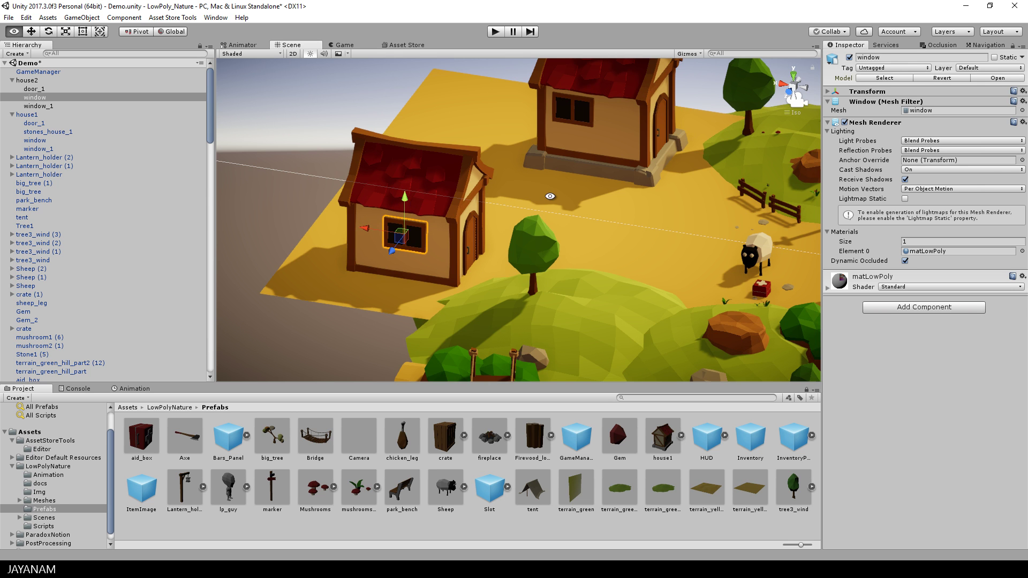
left_click_drag(406, 199, 354, 201, "alt")
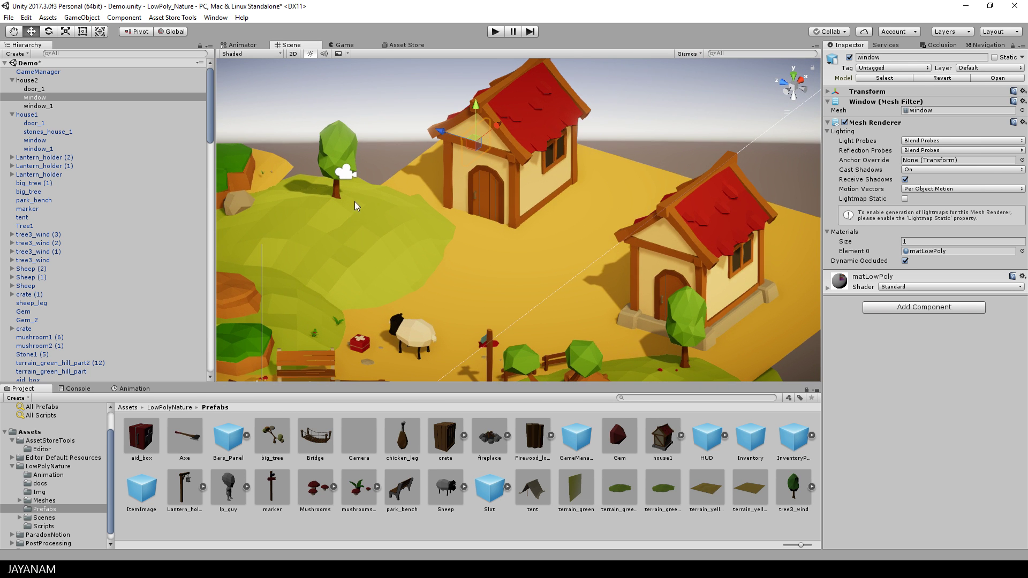
left_click(34, 89)
left_click_drag(444, 182, 437, 180)
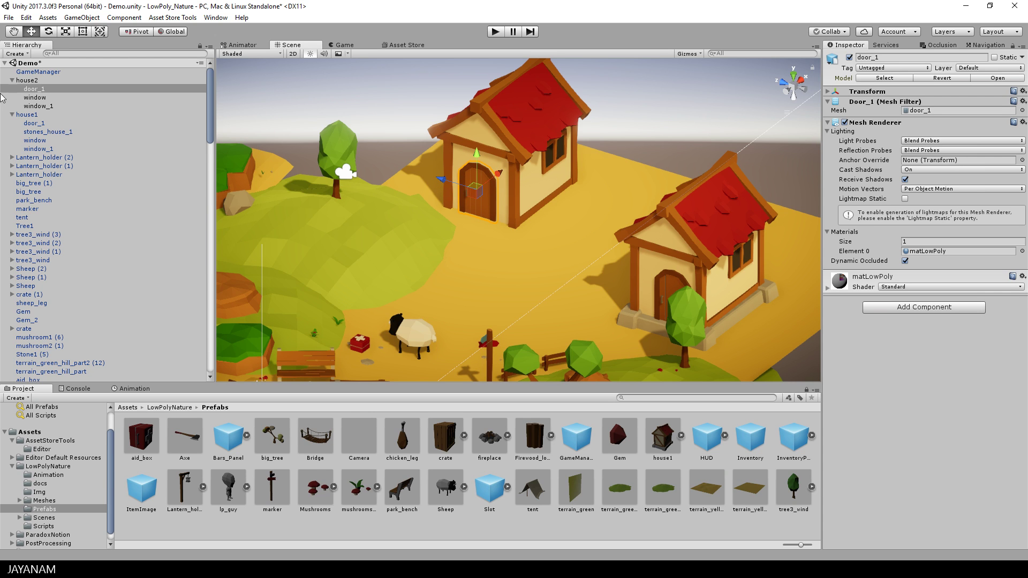
- Add a Mesh Collider to house2 and save the object as a prefab in the Prefabs folder
left_click(24, 80)
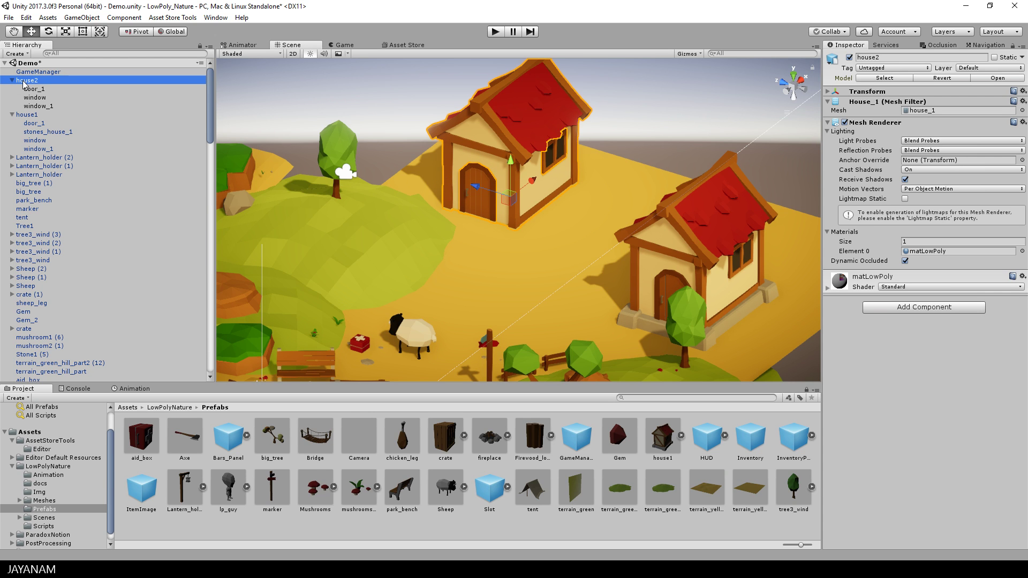
left_click(910, 307)
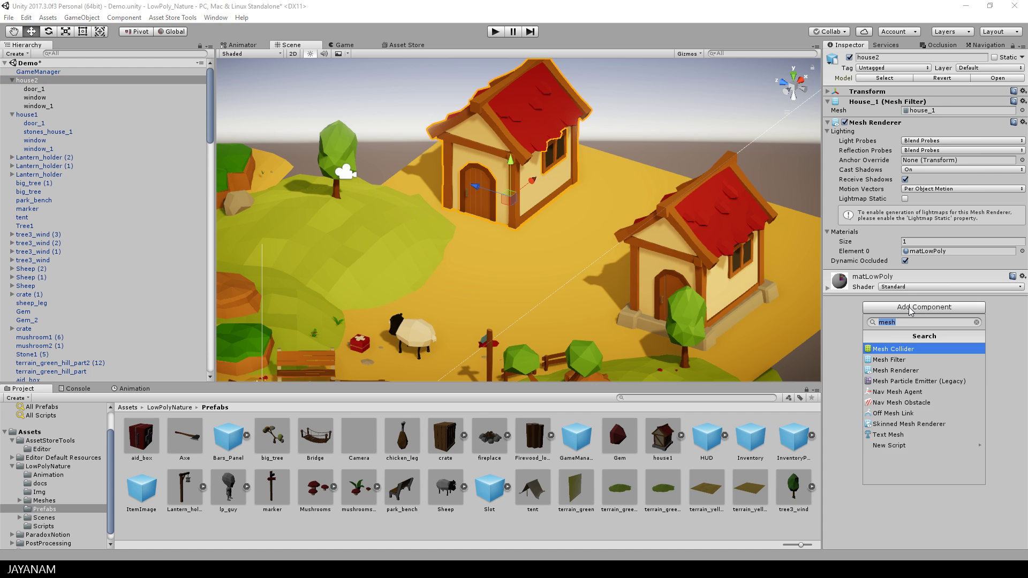
left_click(894, 349)
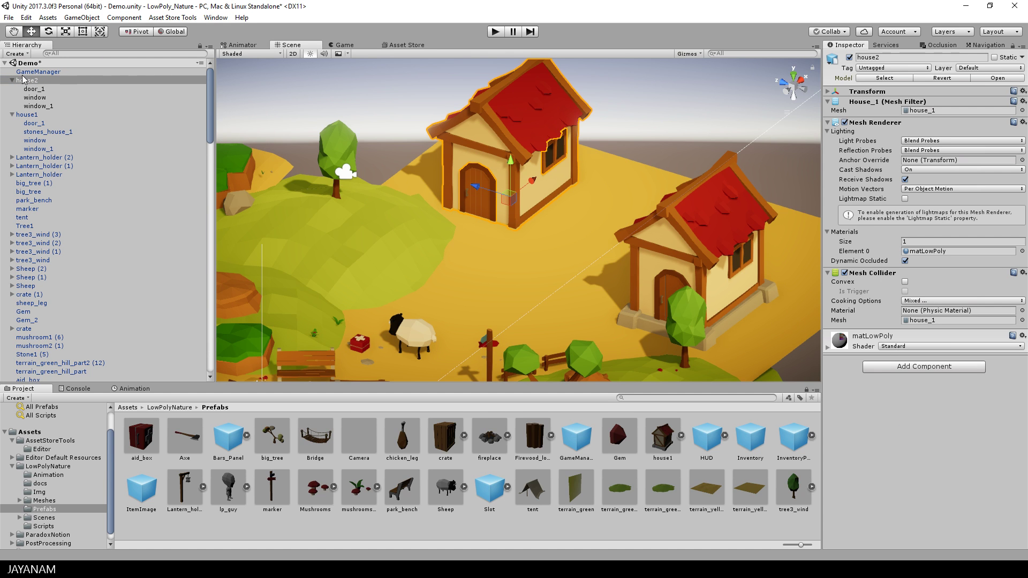
left_click_drag(26, 82, 473, 523)
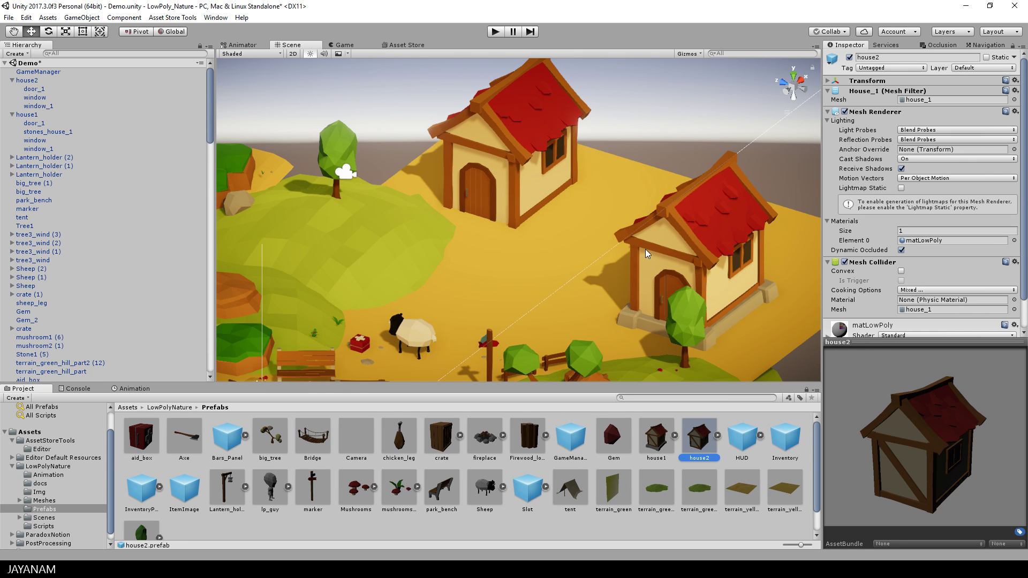
- Delete the original house2 object from the scene
scroll(645, 249, "down", 5)
middle_click_drag(548, 257, 707, 216)
left_click_drag(694, 220, 526, 79, "alt")
left_click(24, 81)
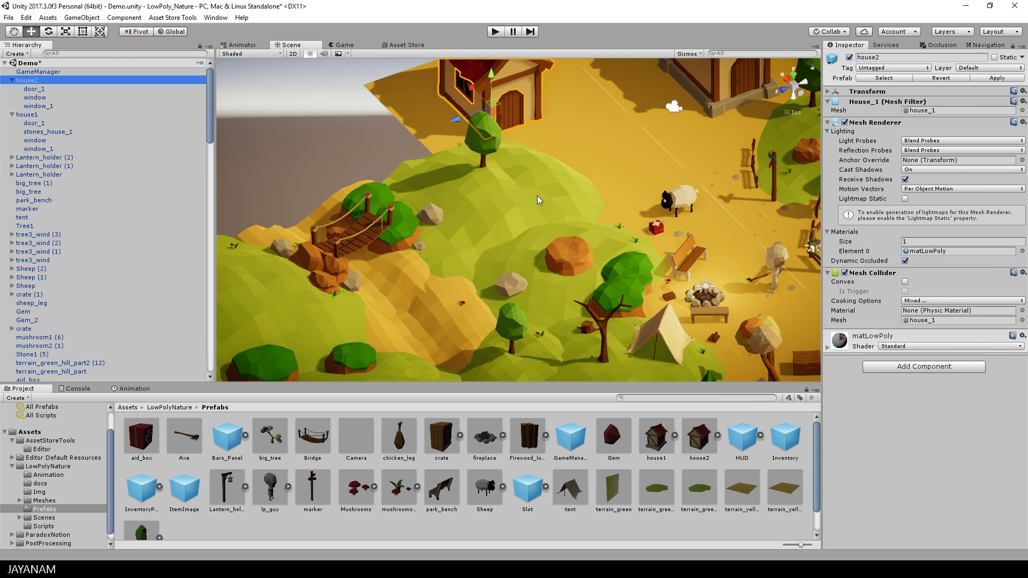
key("Delete")
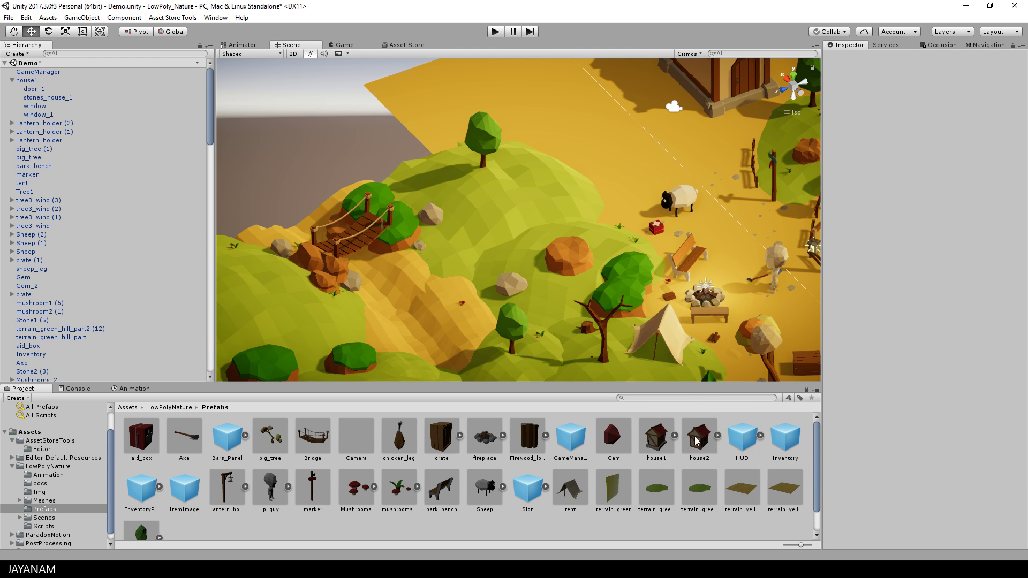
- Place an instance of the house2 prefab on the yellow terrain behind the green hill and rotate it so its window side faces the hill
left_click_drag(699, 437, 584, 146)
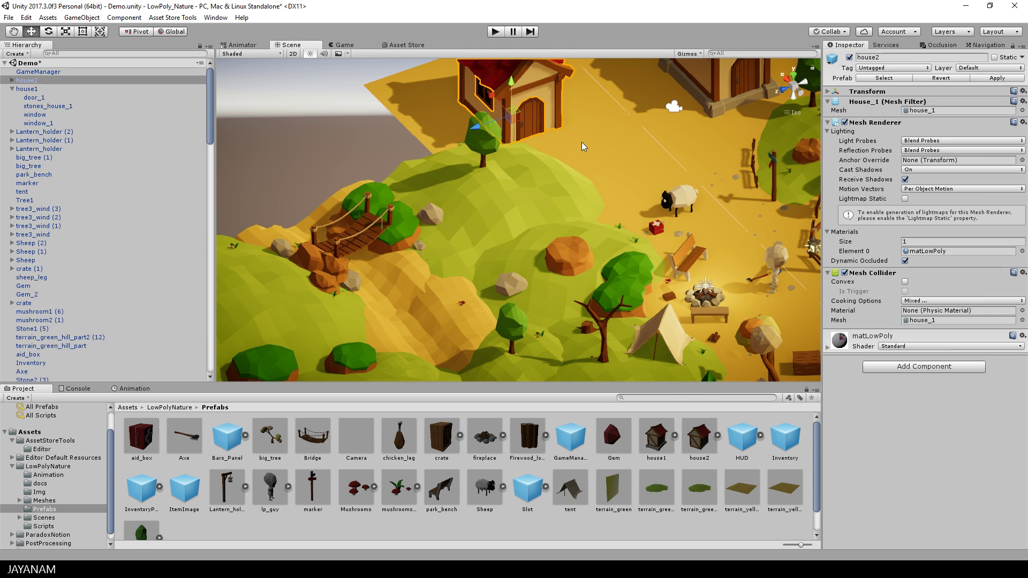
key("f")
key("e")
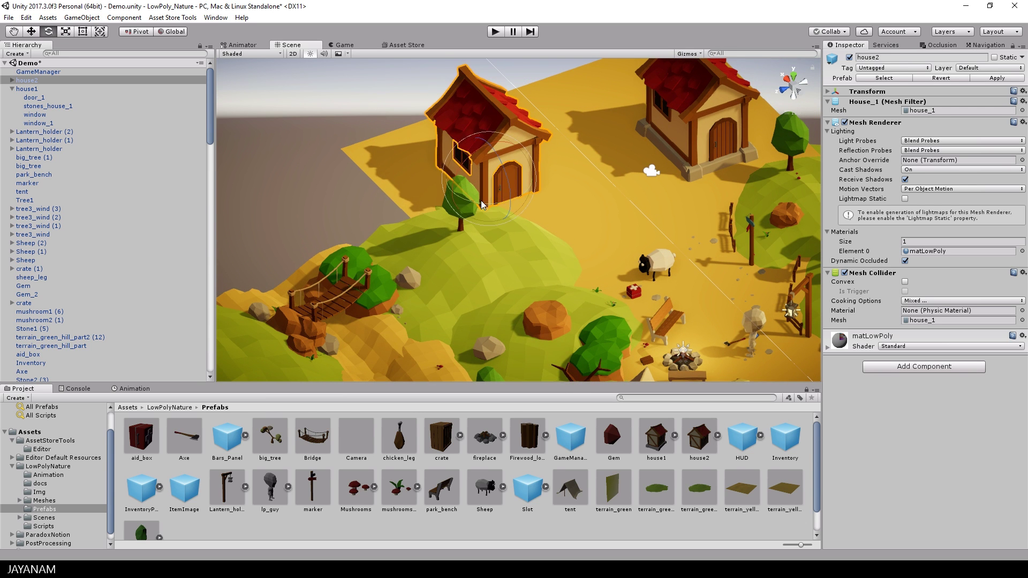
left_click_drag(487, 205, 525, 204)
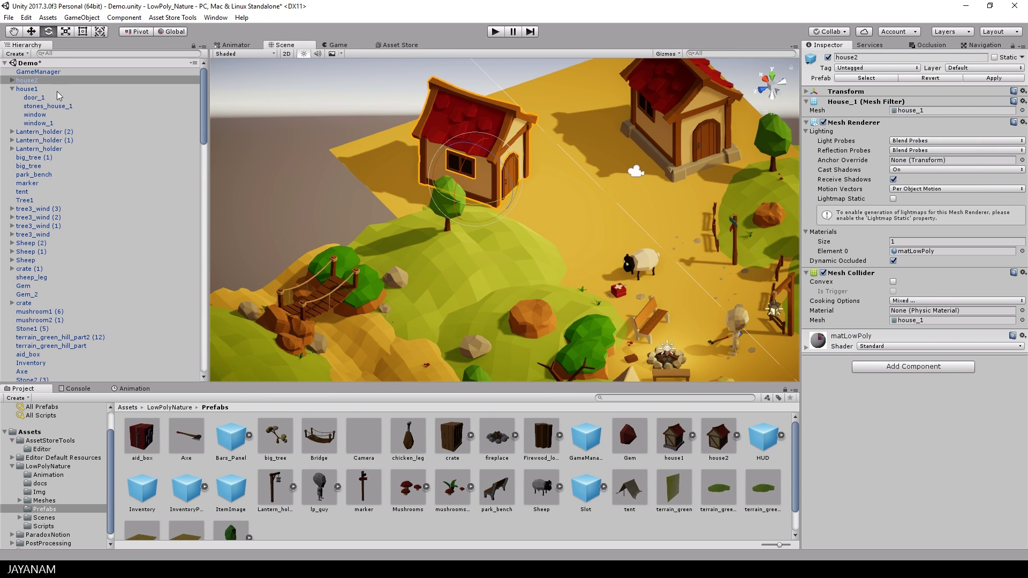
left_click_drag(283, 114, 102, 109, "alt")
- Play-test the scene by walking the character from the campfire past the crates and sheep to the house beside the grey rocks
left_click(746, 218)
left_click_drag(758, 290, 723, 288)
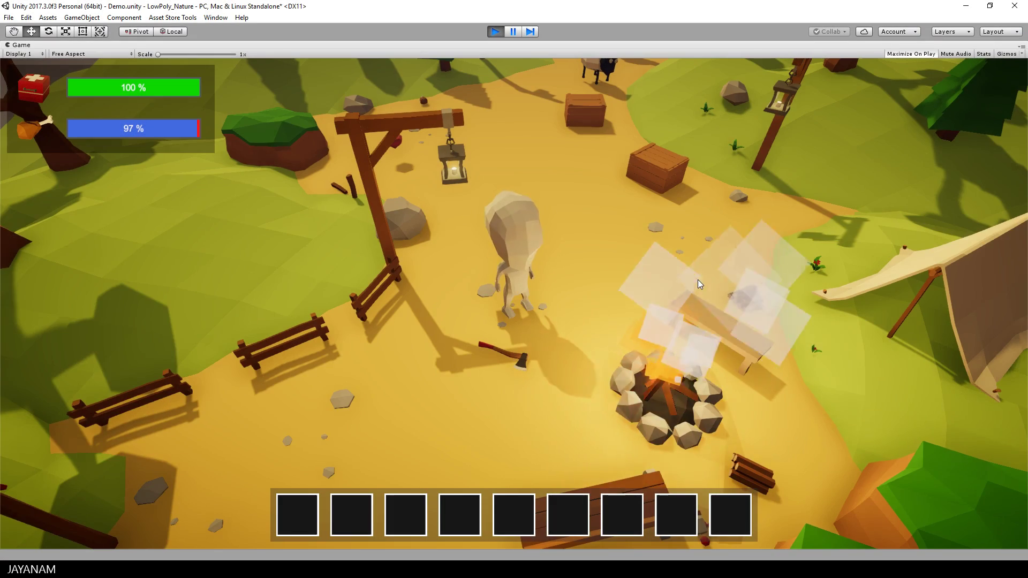
key("w")
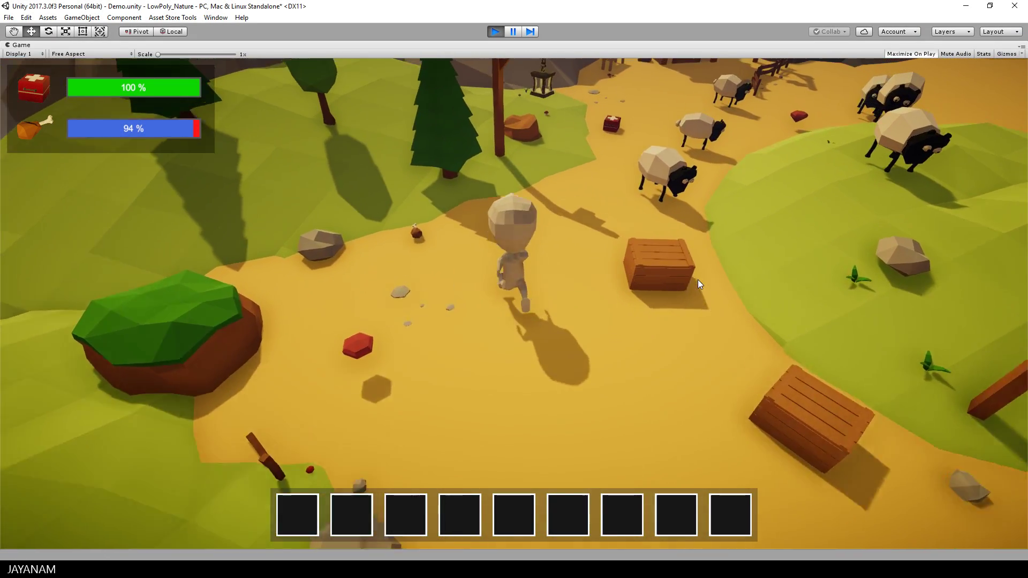
key("a")
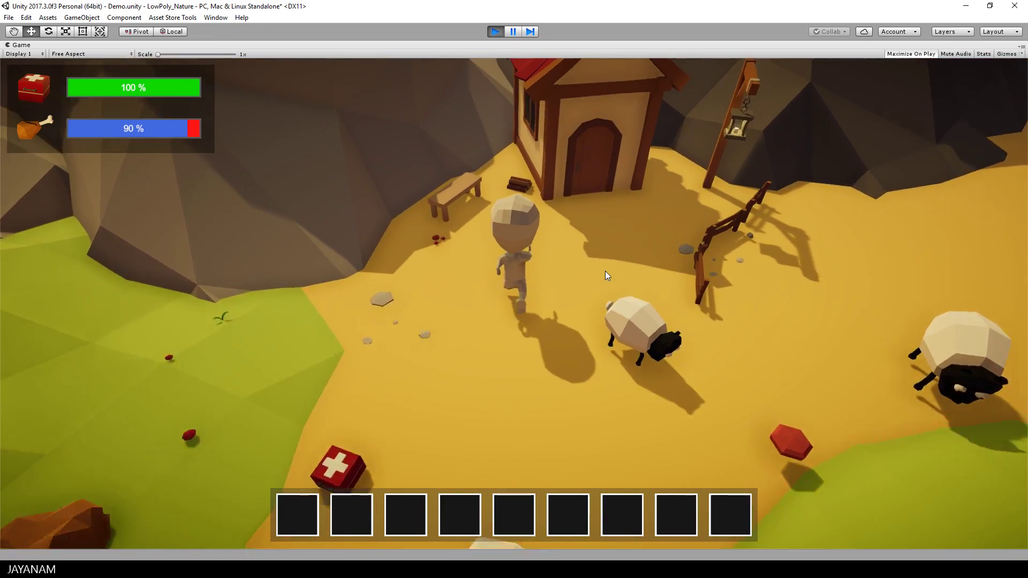
key("d")
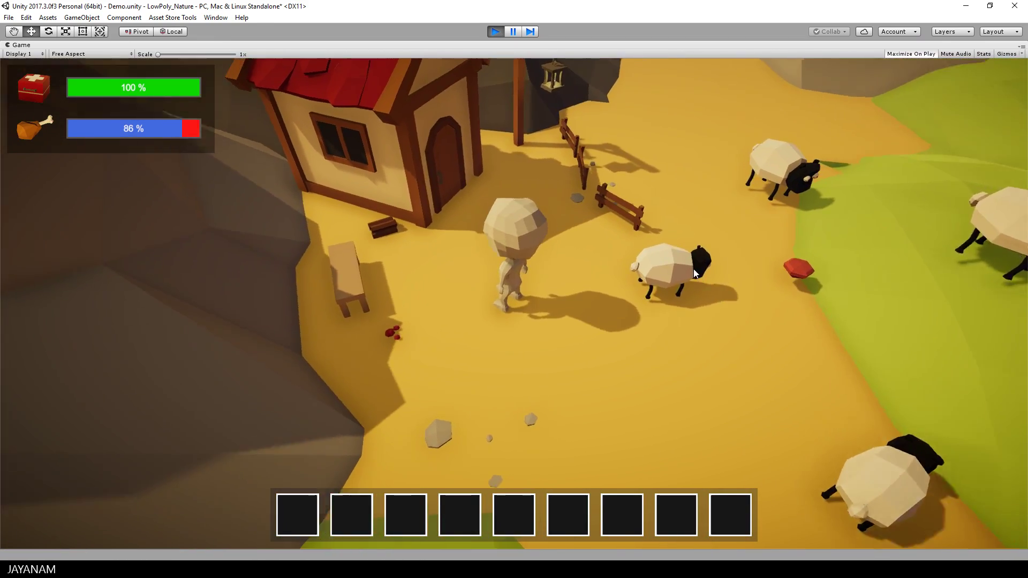
key("w")
key("d")
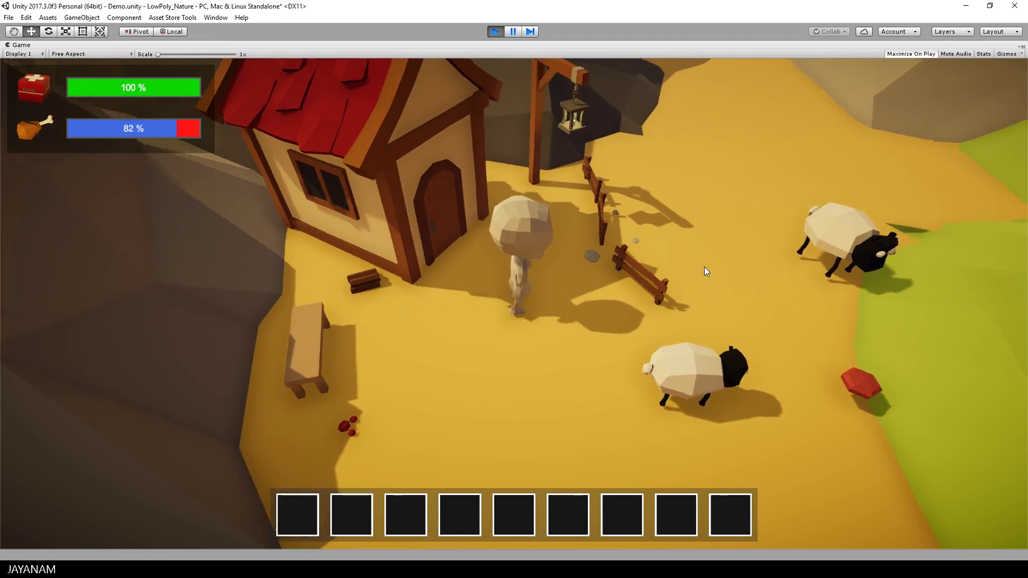
- Walk the character back past the campfire and around the two houses to examine them in the running game
key("s")
key("w")
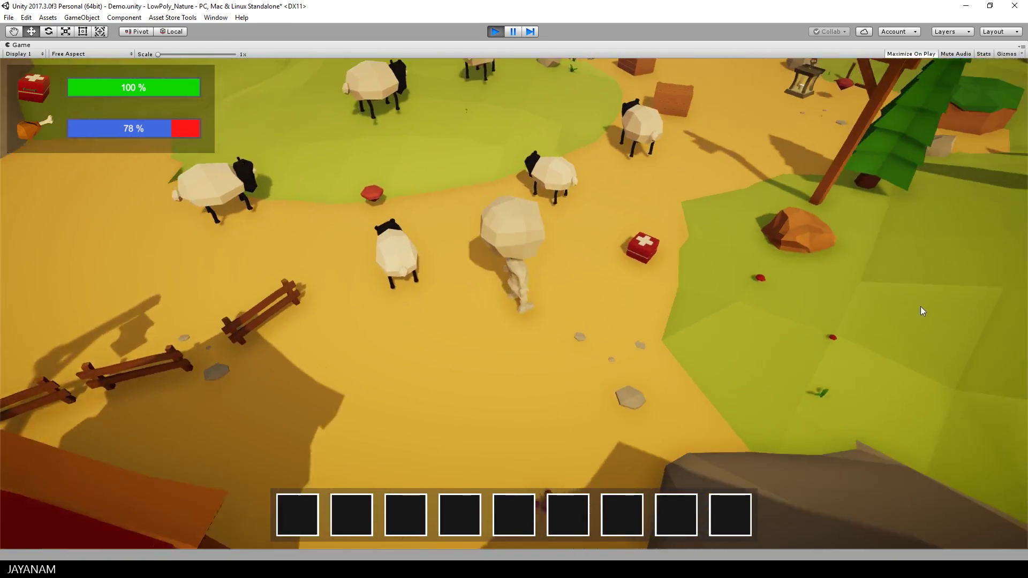
key("w")
key("d")
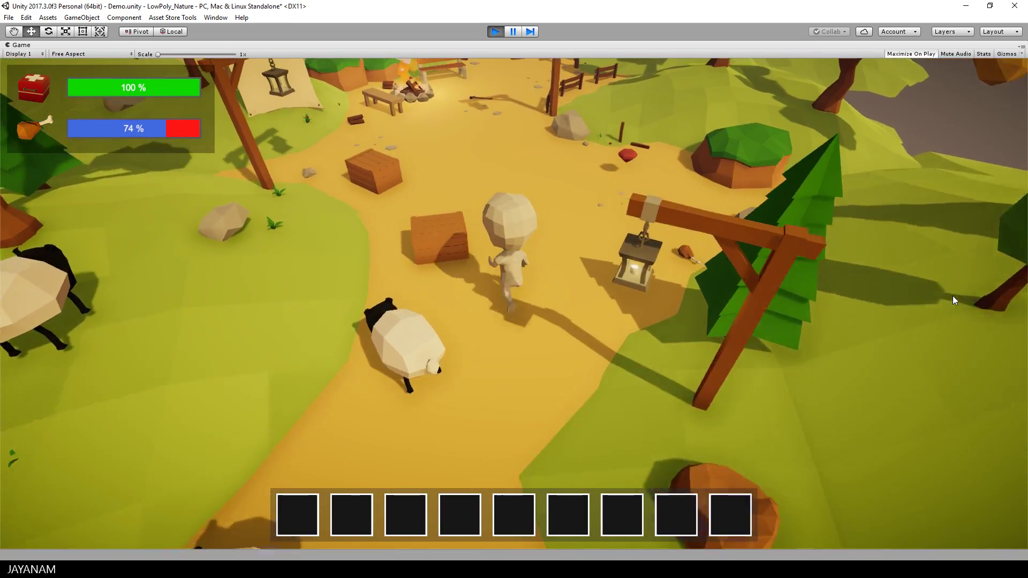
key("w")
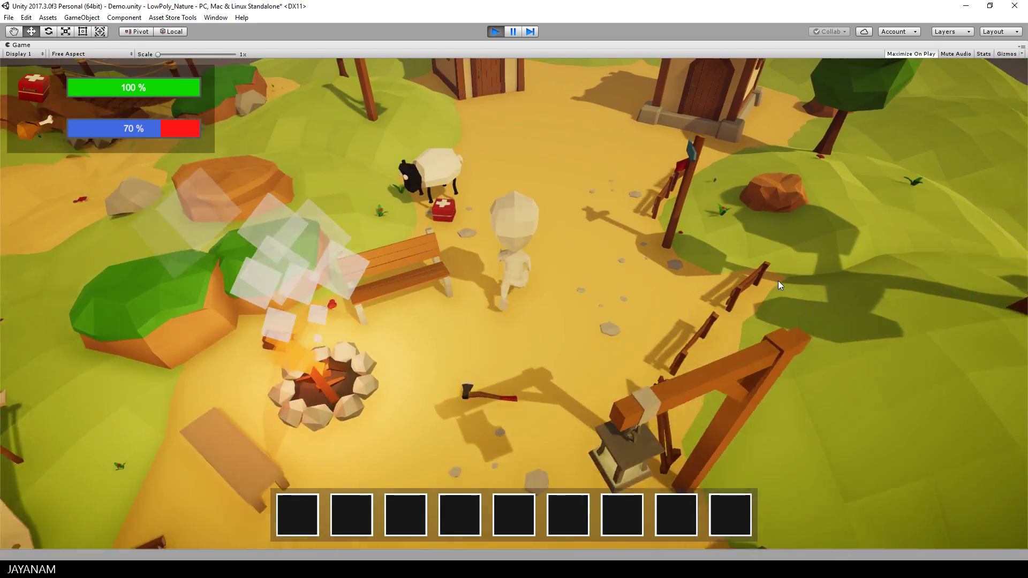
key("w")
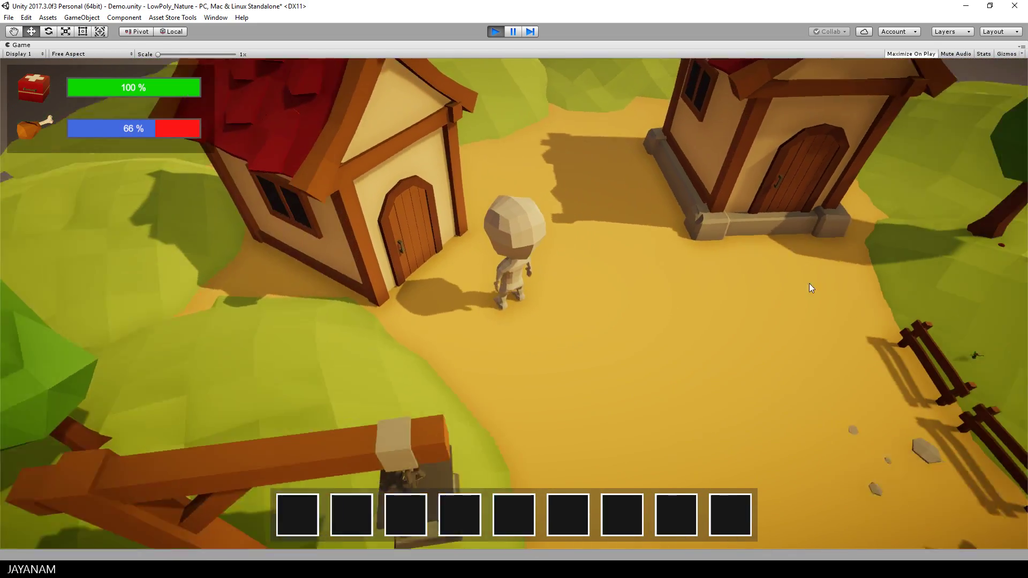
key("d")
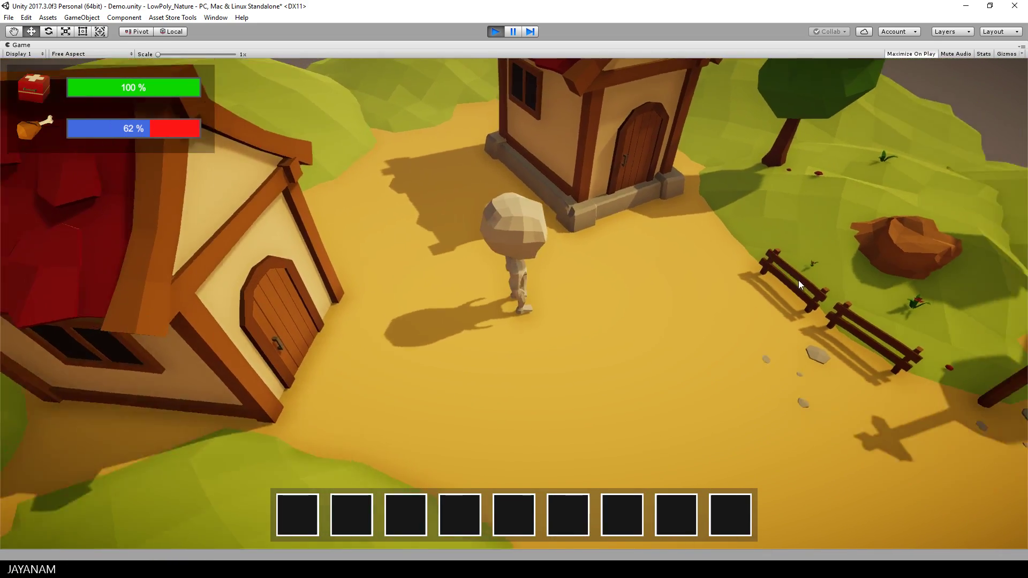
key("d")
key("s")
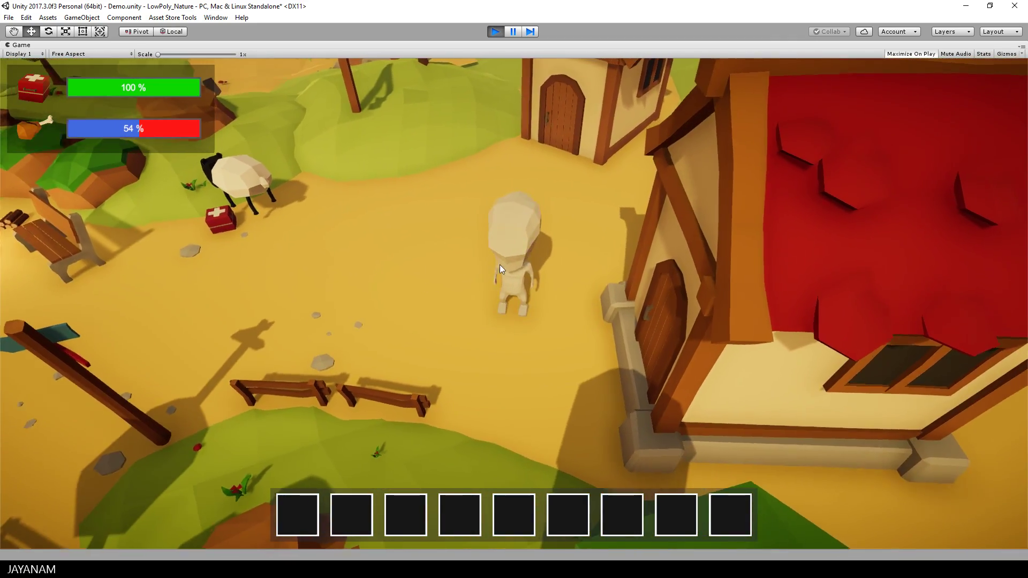
key("w")
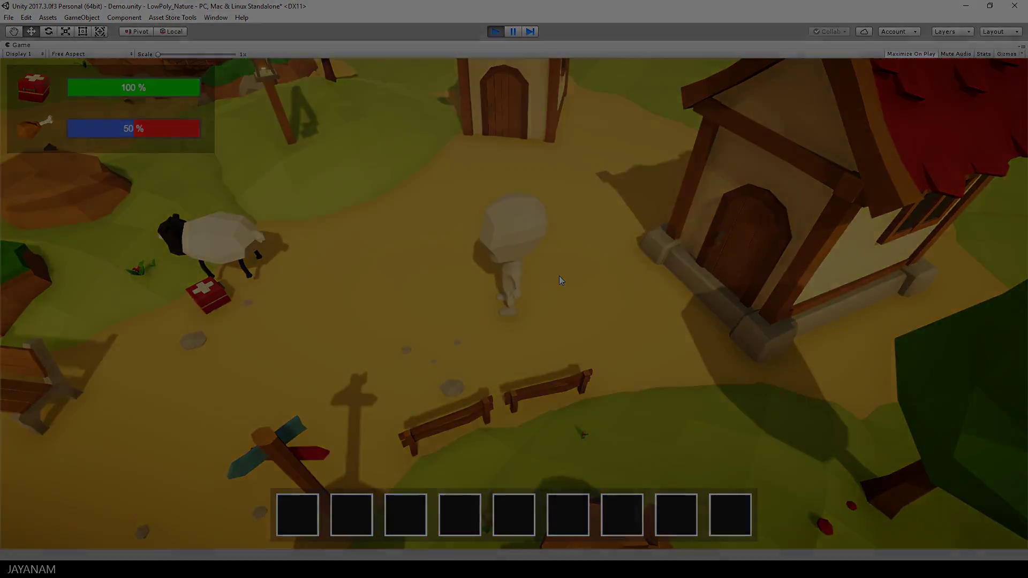